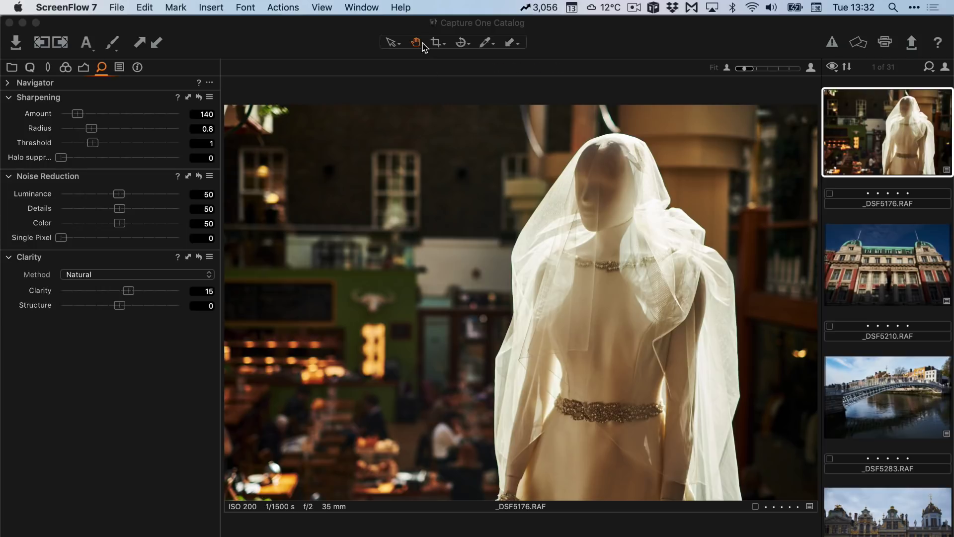
- Zoom the mannequin photo to 100% and pan down to the beaded neckline and veil
left_click(640, 252)
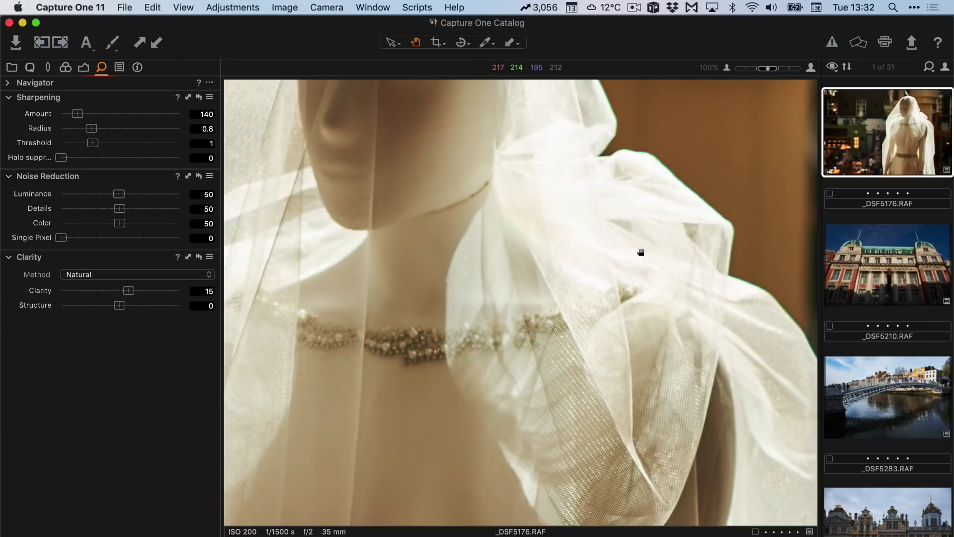
left_click_drag(552, 296, 573, 192)
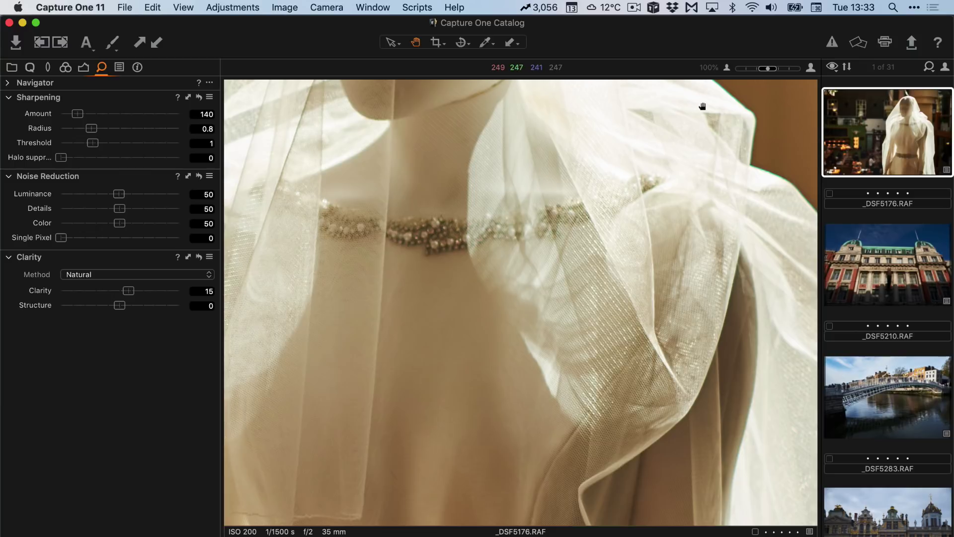
- Magnify to 200% and pan across the veil mesh until the beaded belt is framed
left_click(812, 72)
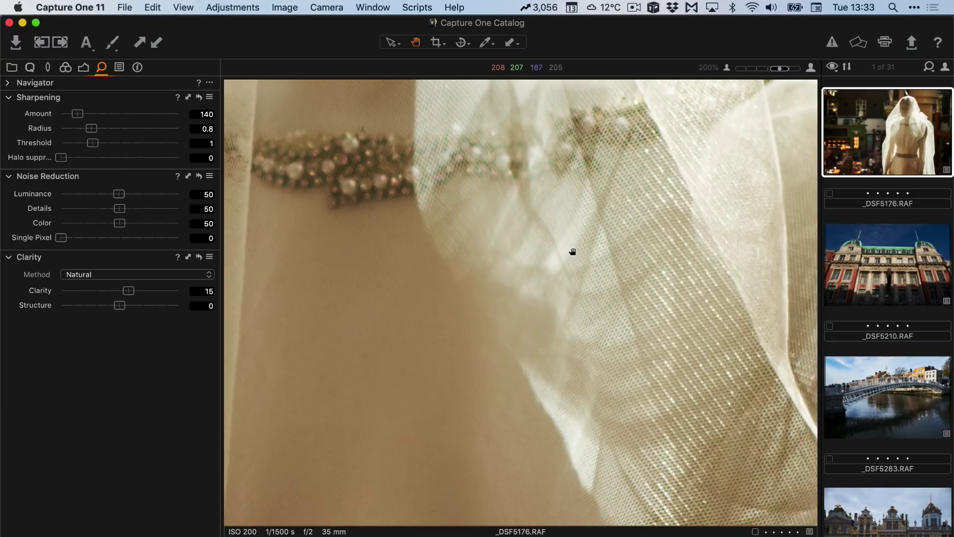
left_click_drag(571, 252, 422, 145)
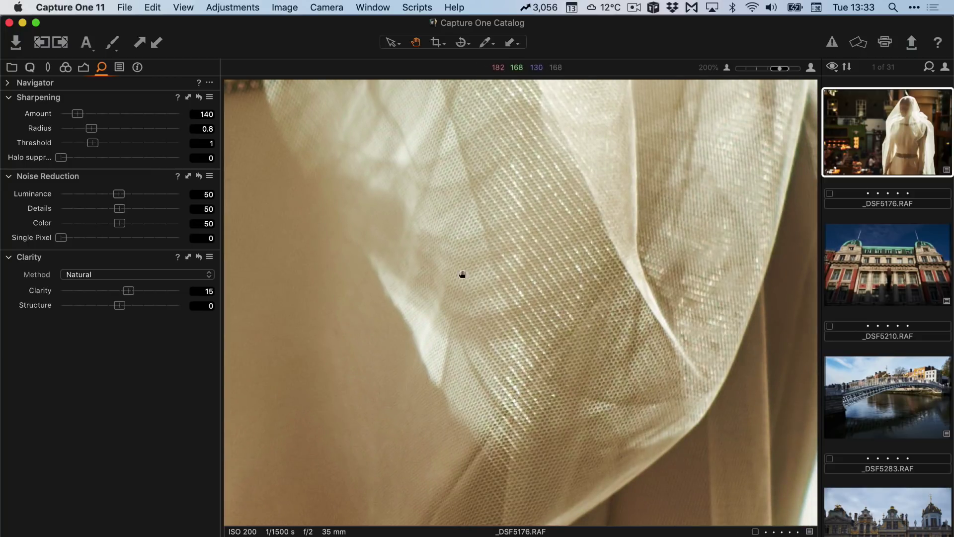
left_click_drag(429, 230, 589, 320)
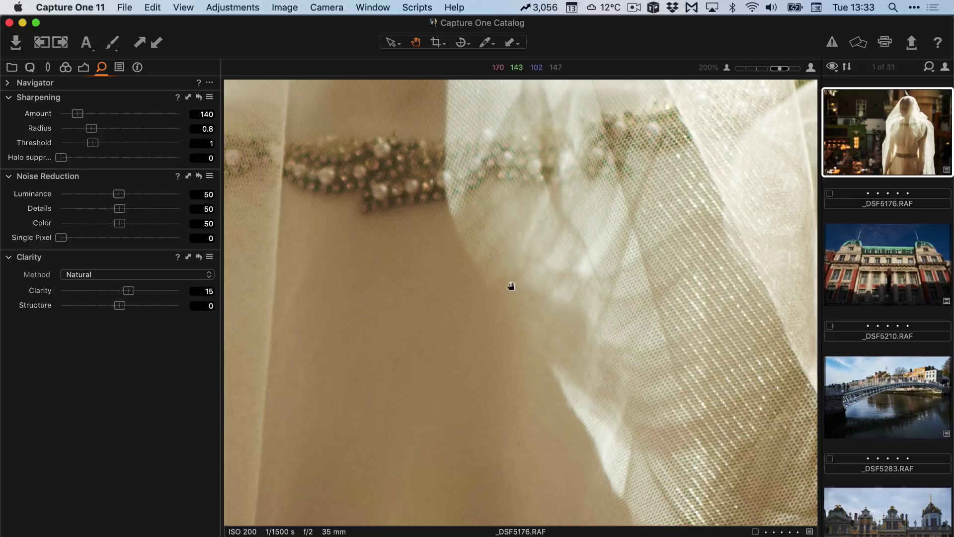
left_click_drag(517, 269, 497, 343)
left_click_drag(503, 300, 499, 252)
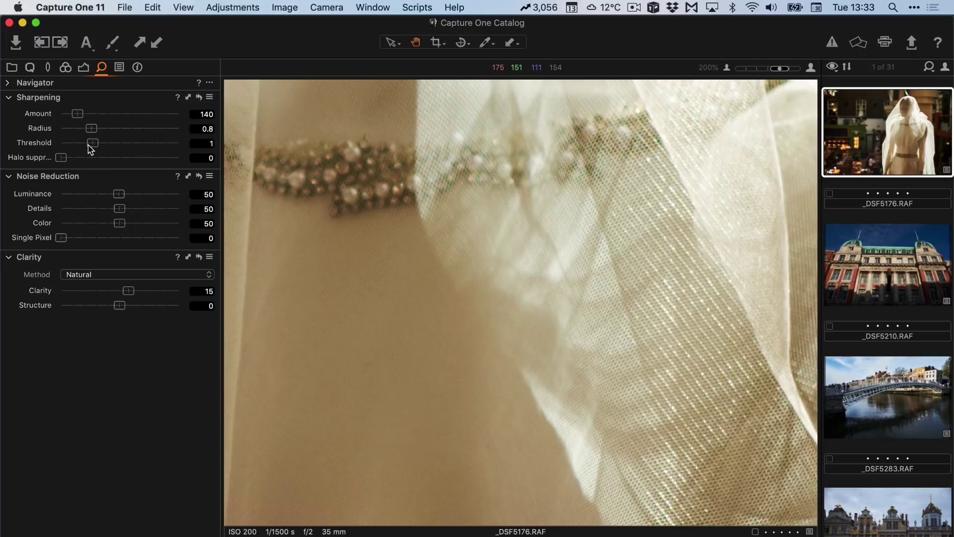
- Drop the Sharpening Threshold to 0, then pan the 200% view over belt and veil
left_click_drag(89, 148, 28, 143)
left_click_drag(452, 305, 407, 271)
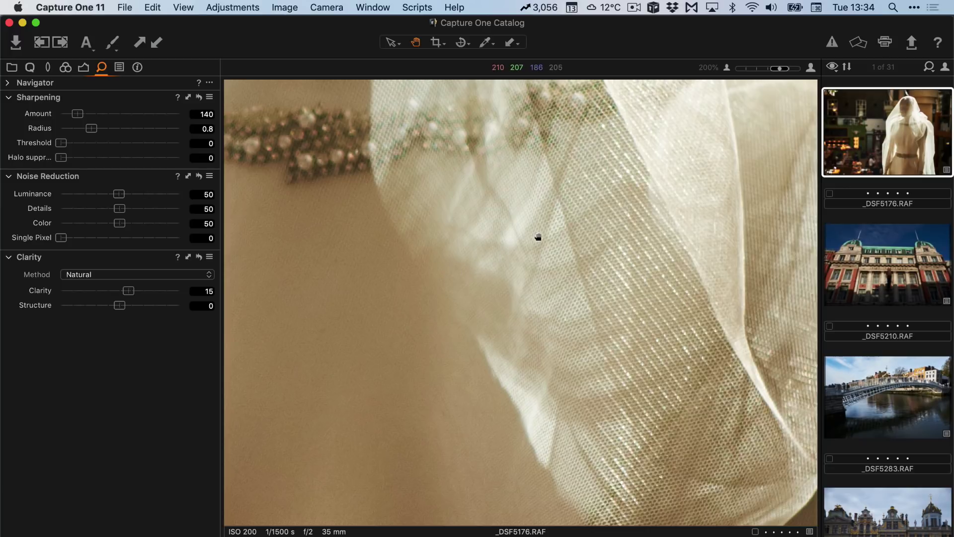
left_click_drag(537, 238, 583, 287)
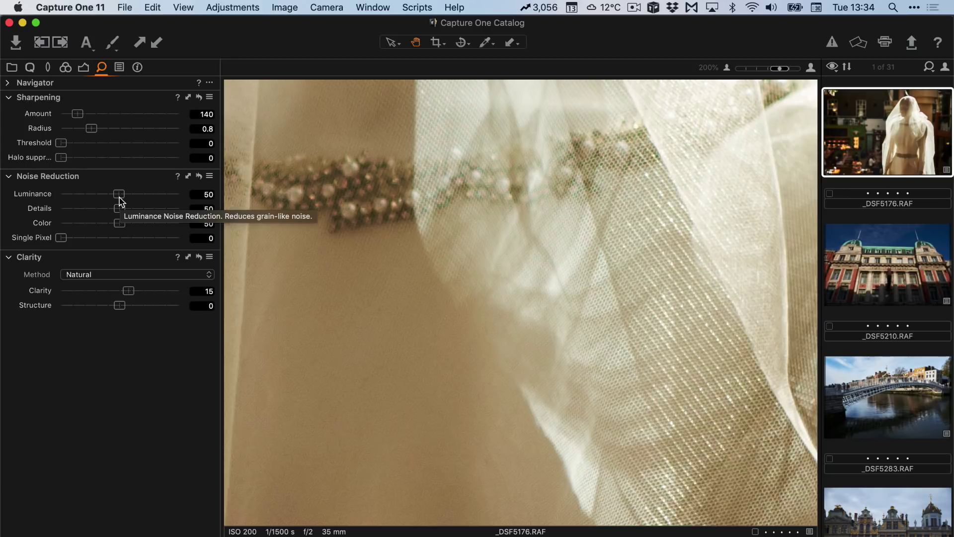
- Drag Luminance noise reduction from 50 to 0 while panning the zoomed view around the belt
left_click_drag(119, 194, 3, 187)
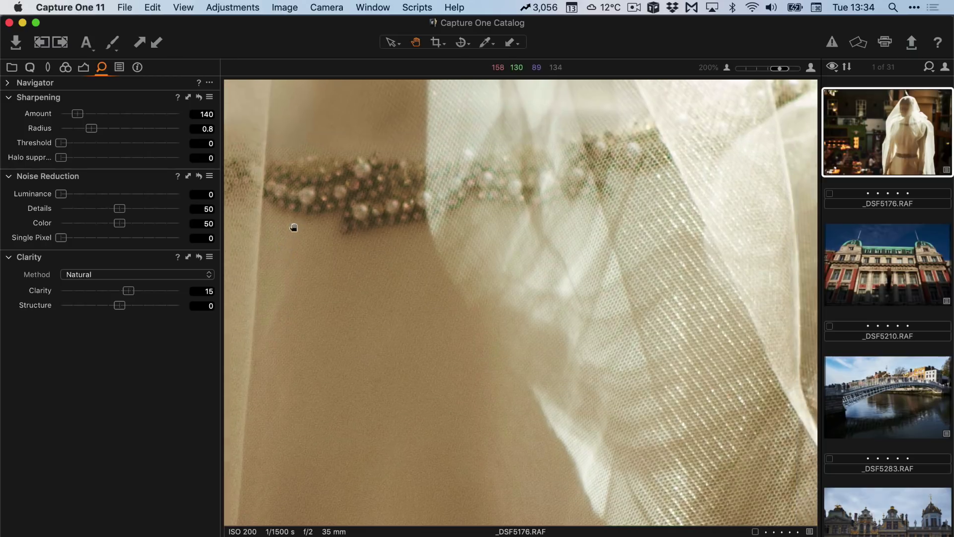
left_click_drag(294, 227, 288, 273)
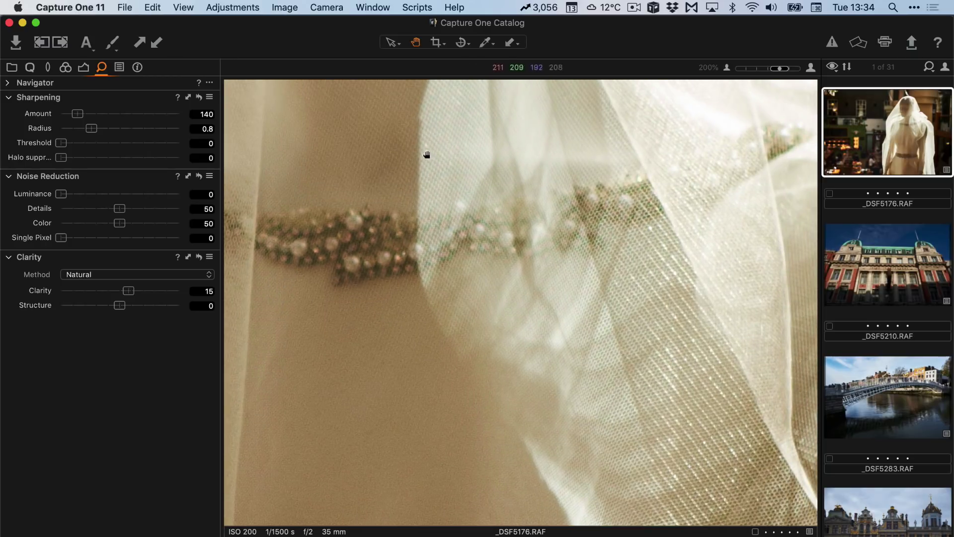
left_click_drag(424, 154, 384, 273)
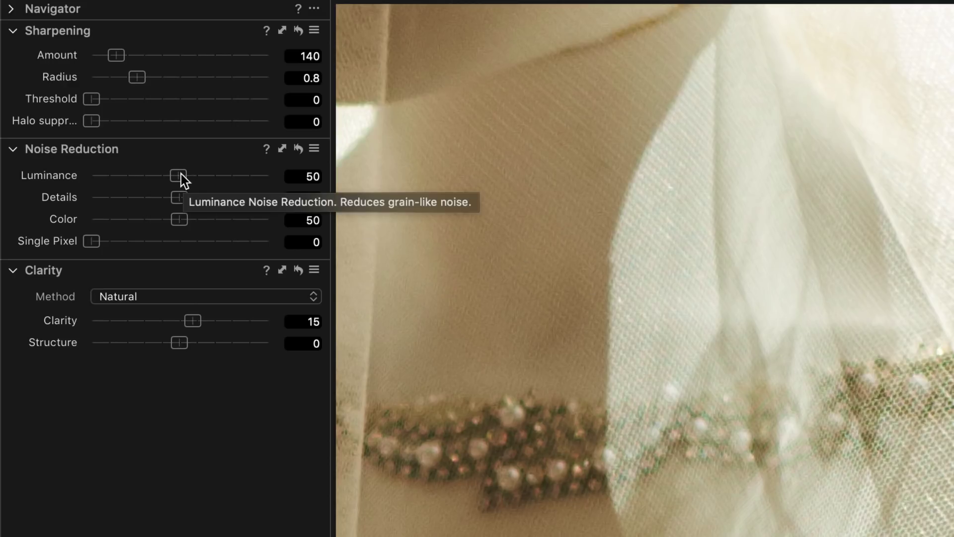
left_click_drag(183, 173, 79, 165)
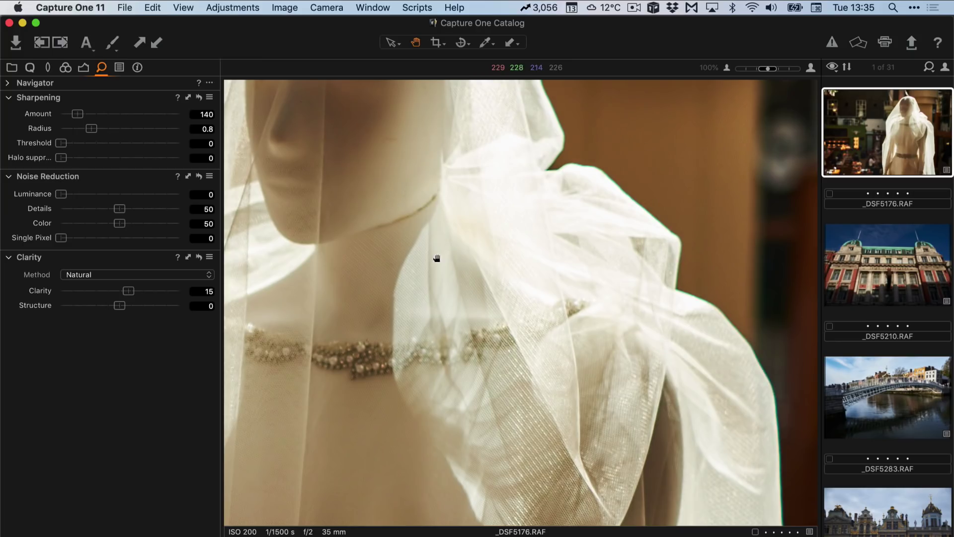
left_click_drag(479, 252, 483, 178)
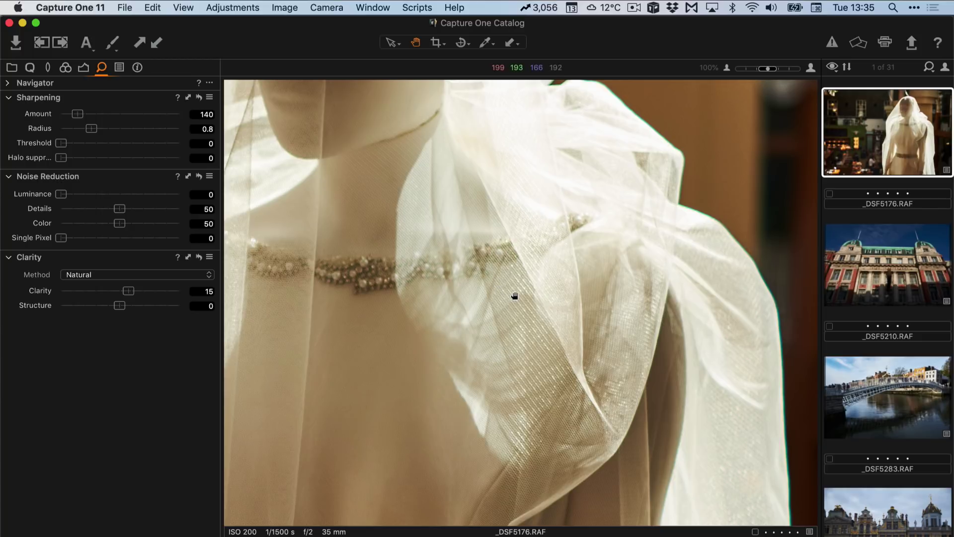
- Compare noise reduction Details at 75 and 50 and Luminance at 51 at 200%
left_click_drag(119, 208, 149, 209)
key("super+equal")
scroll(152, 211, "down", 10)
left_click_drag(91, 208, 119, 209)
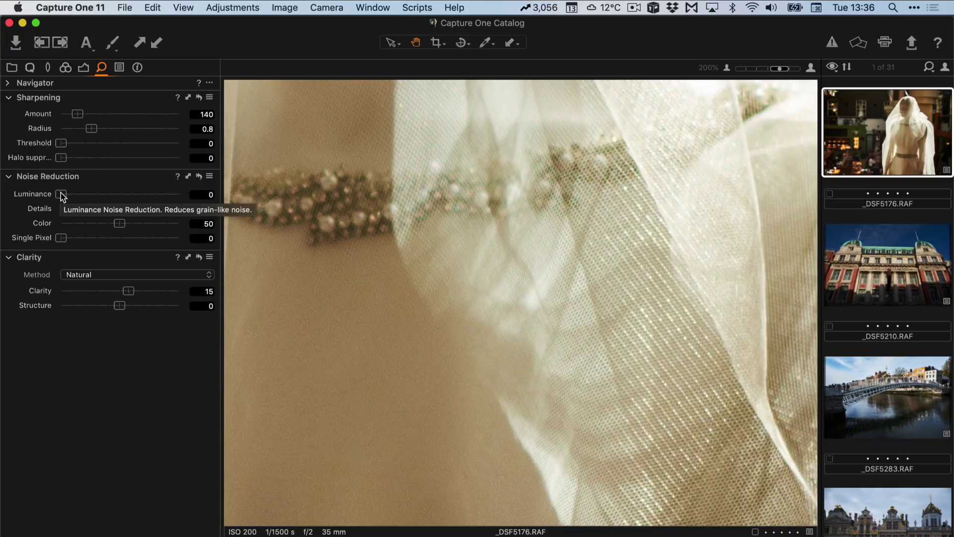
left_click_drag(61, 195, 38, 203)
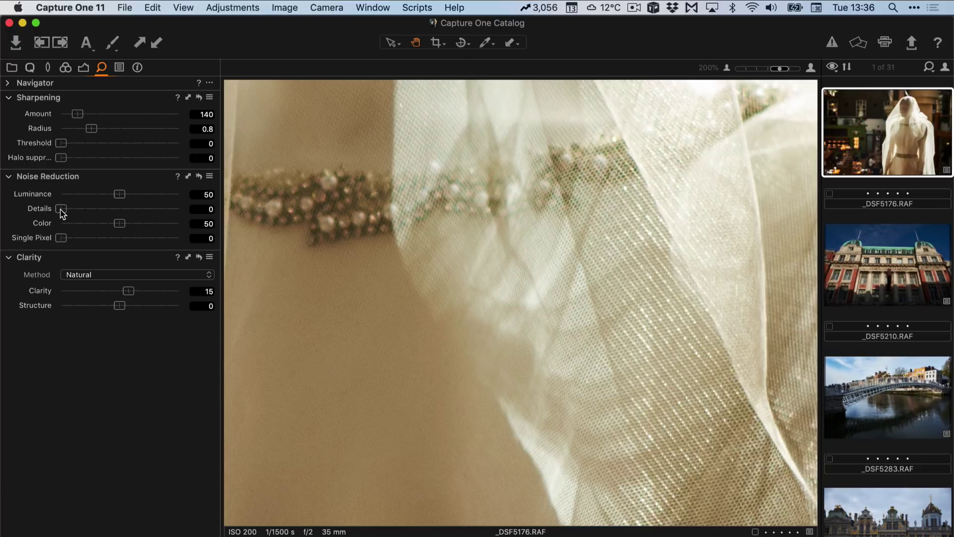
- Set noise Details to 48, reset Luminance to 0, and pan the magnified image to check
left_click_drag(62, 213, 121, 212)
double_click(121, 194)
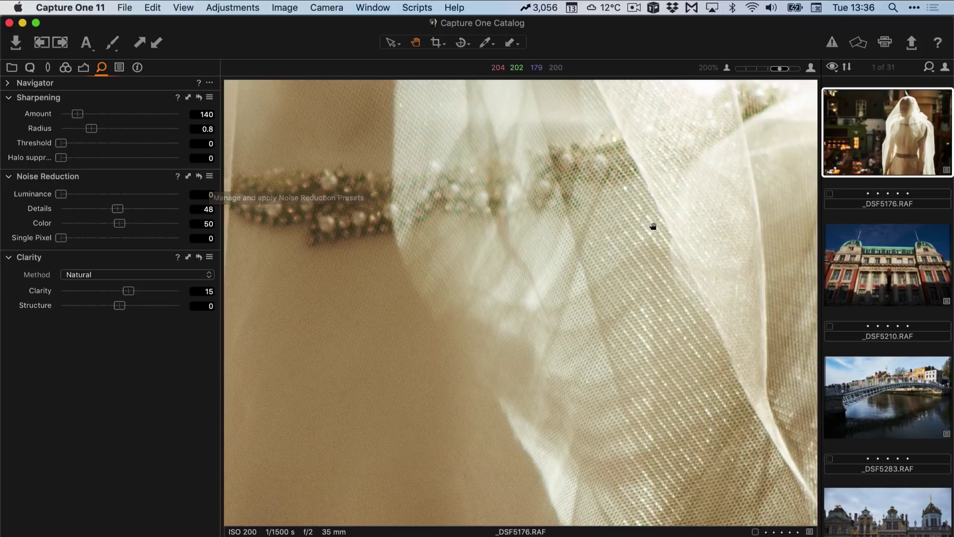
left_click_drag(655, 224, 632, 337)
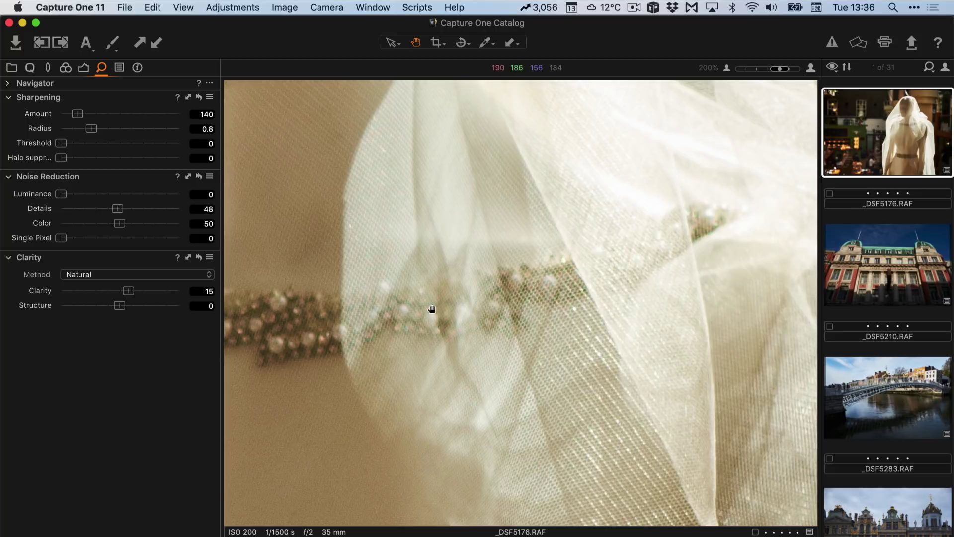
left_click_drag(411, 285, 495, 282)
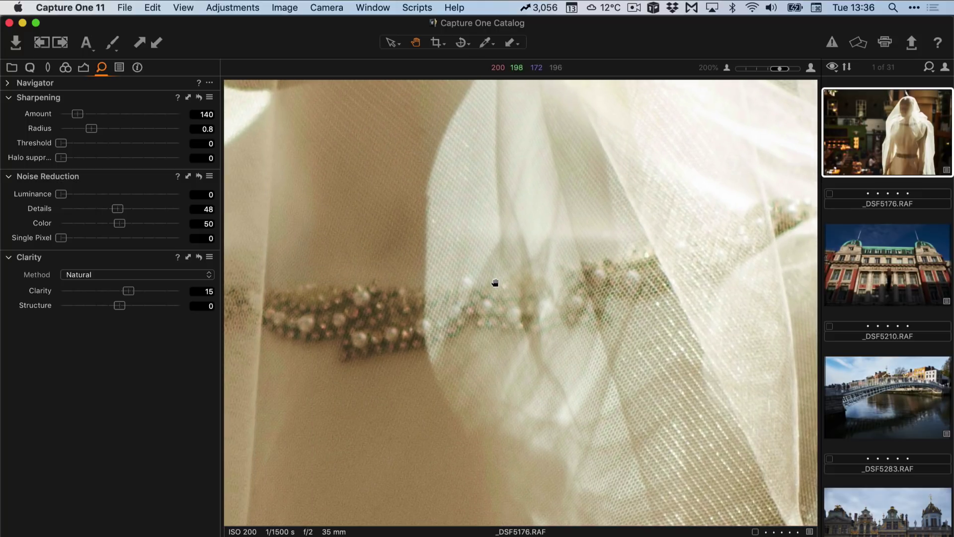
- Fit the mannequin photo, open dragon photo _DSF3722, and zoom to 100% on its head
key("super+0")
scroll(915, 278, "up", 15)
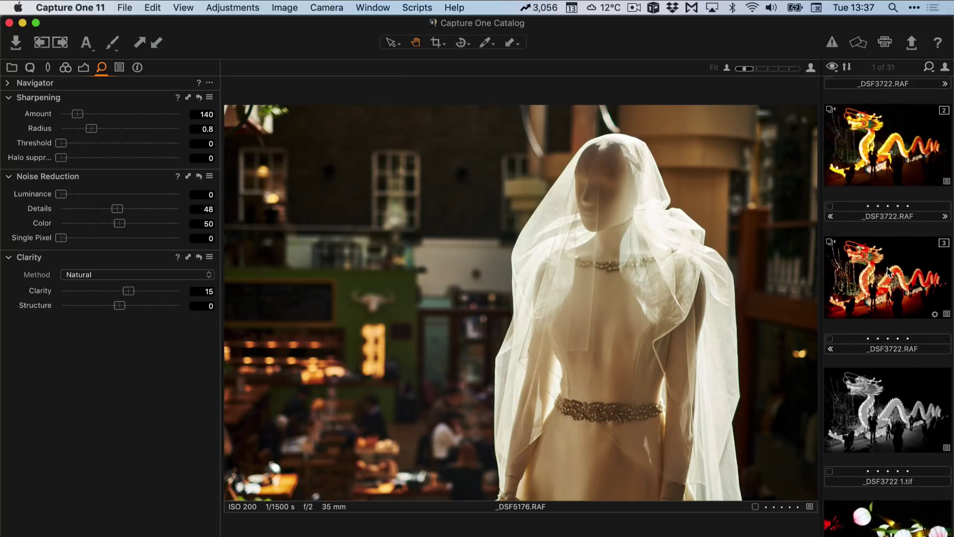
left_click(888, 272)
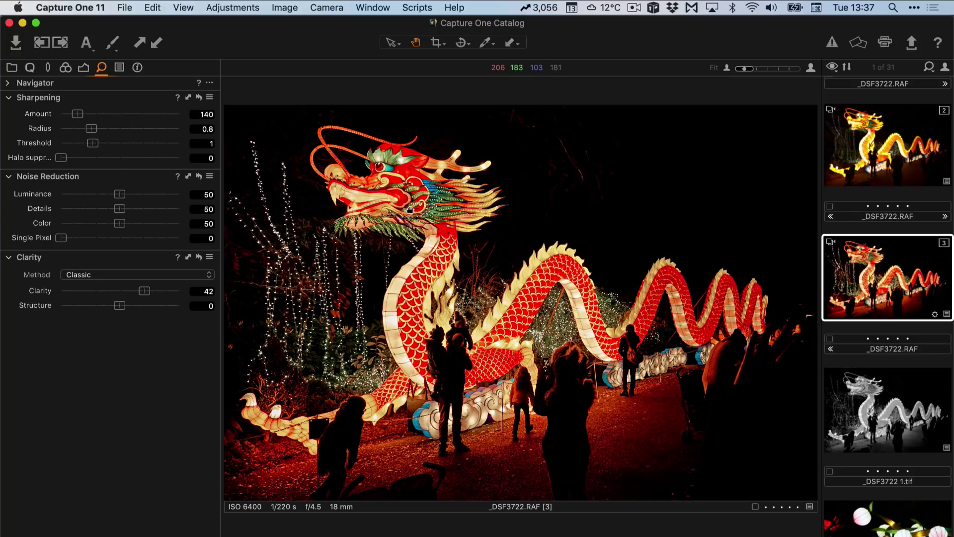
left_click(410, 209)
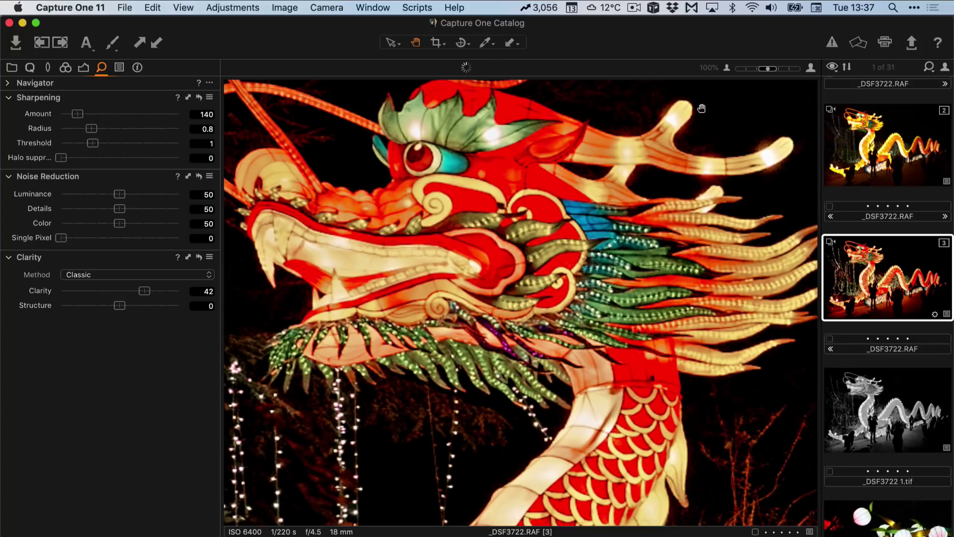
- Magnify the dragon's head to 200% and return to the sharpening and noise reduction tools
left_click(809, 68)
scroll(465, 206, "left", 5)
scroll(465, 206, "down", 3)
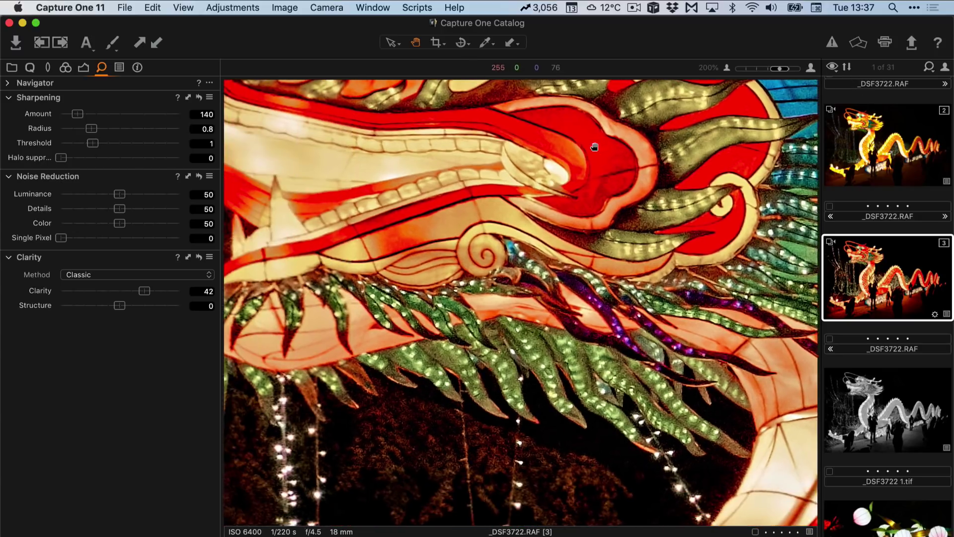
scroll(422, 323, "left", 5)
scroll(422, 323, "up", 4)
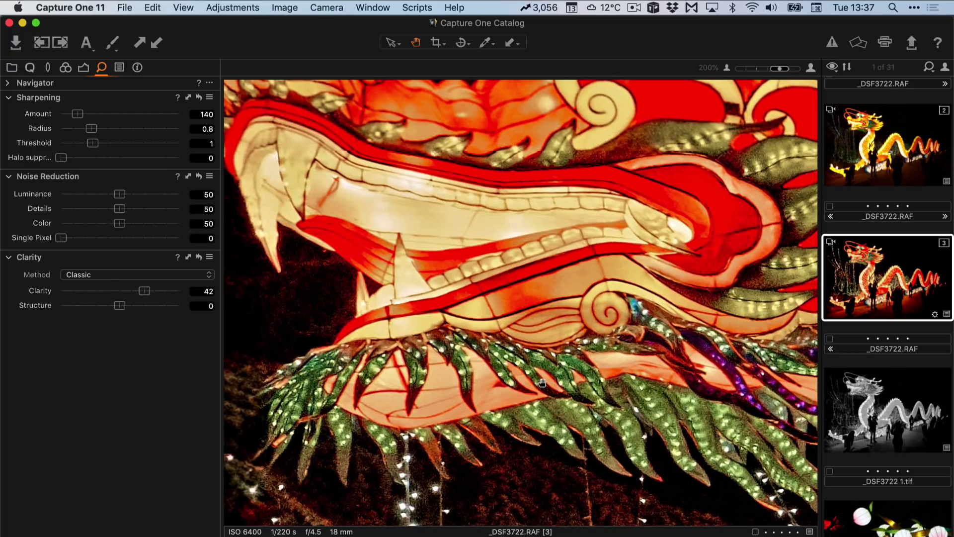
left_click(75, 68)
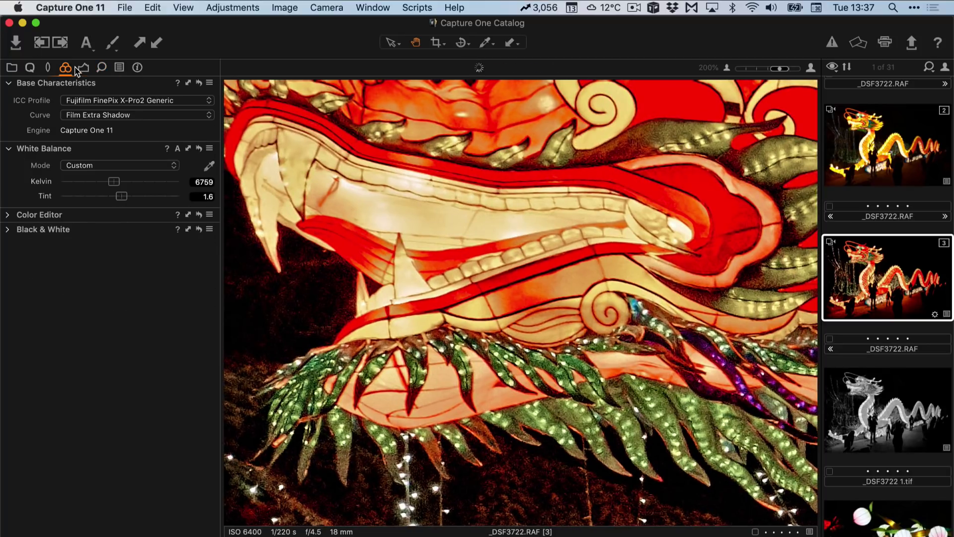
left_click(102, 68)
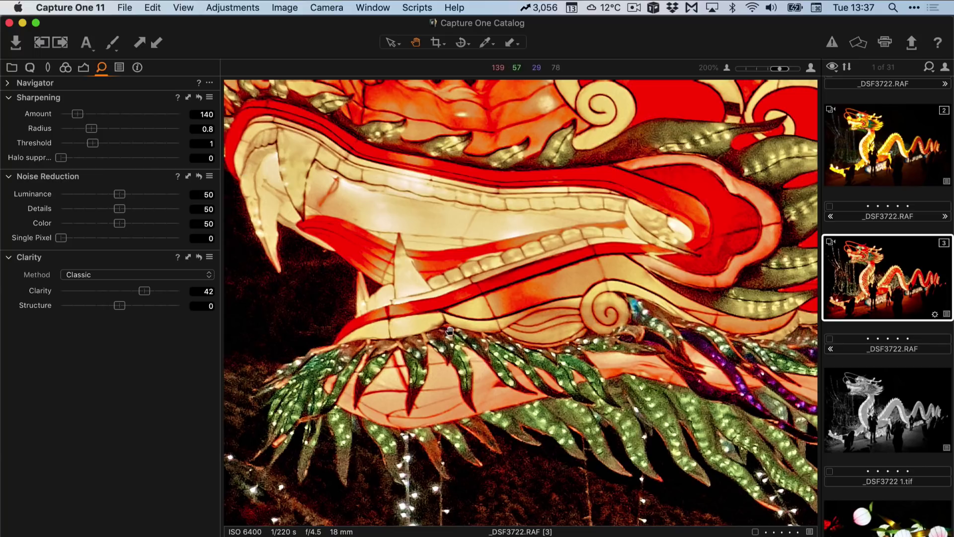
- Lower the dragon's sharpening Threshold from 1 to 0 and pan to frame its eye
left_click_drag(423, 227, 396, 384)
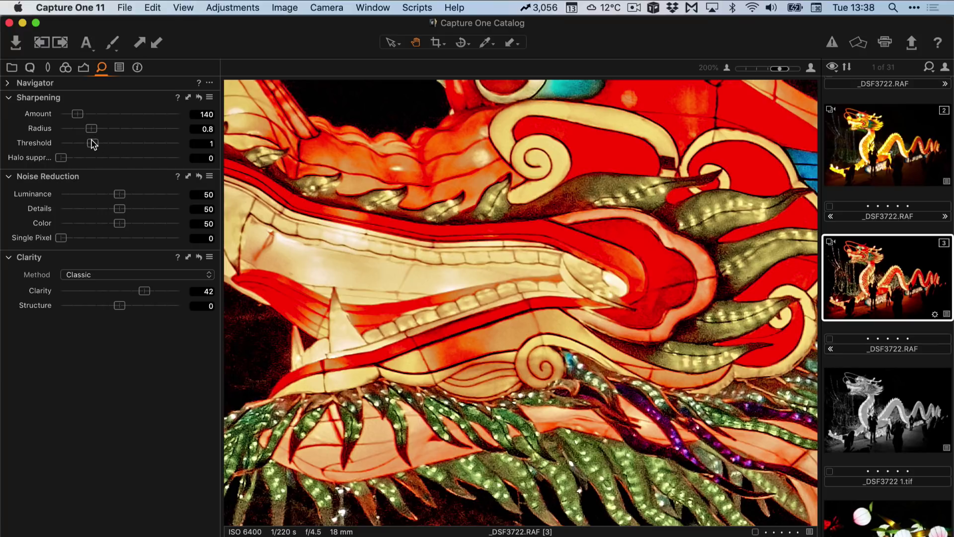
left_click_drag(92, 143, 50, 144)
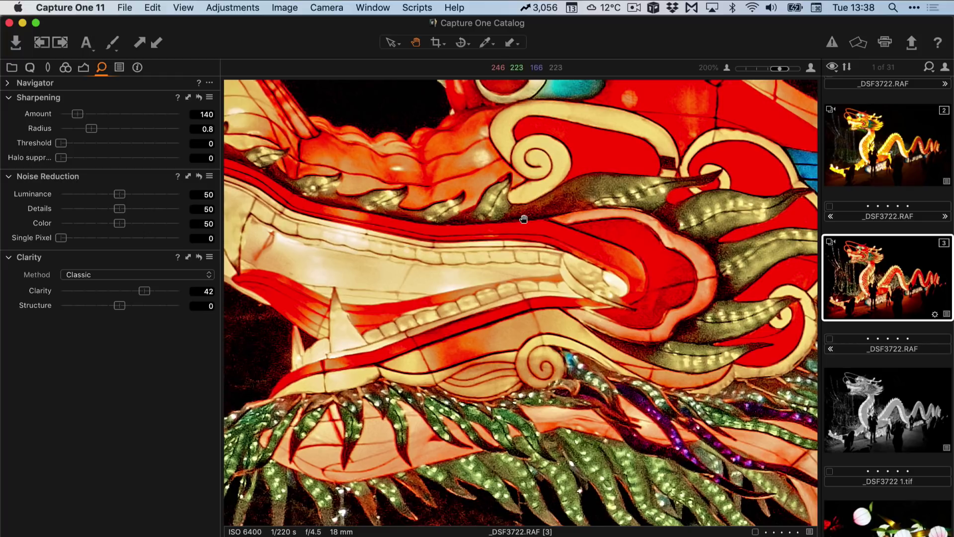
left_click_drag(526, 221, 494, 334)
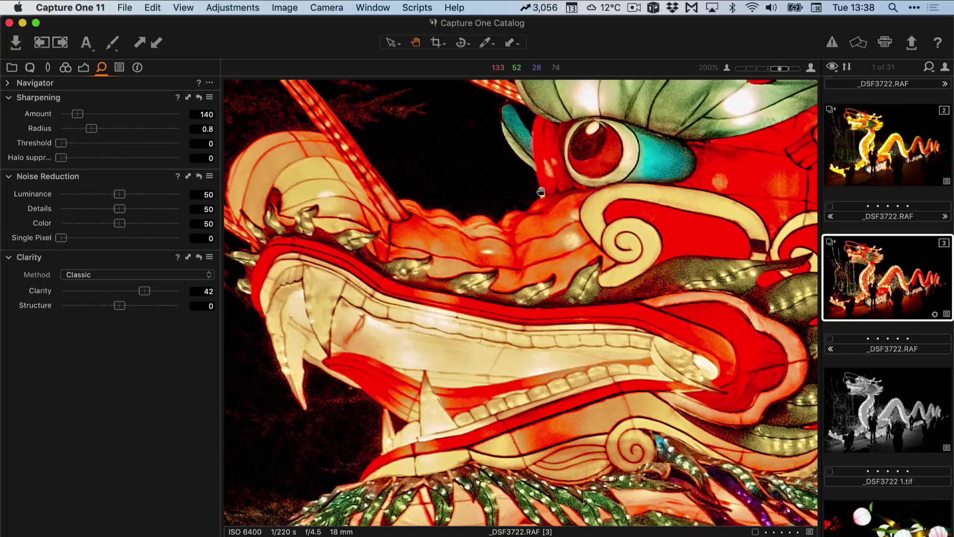
left_click_drag(594, 215, 492, 306)
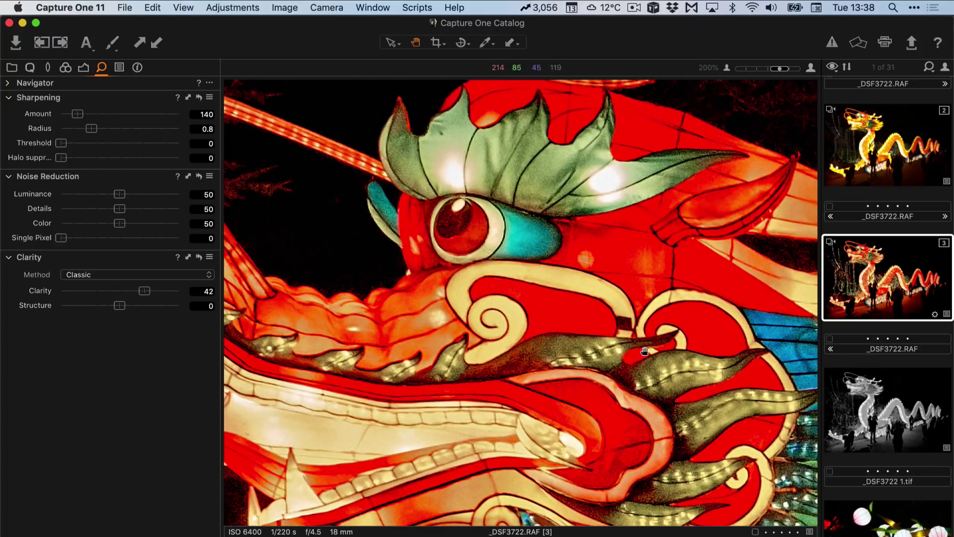
left_click_drag(644, 353, 565, 207)
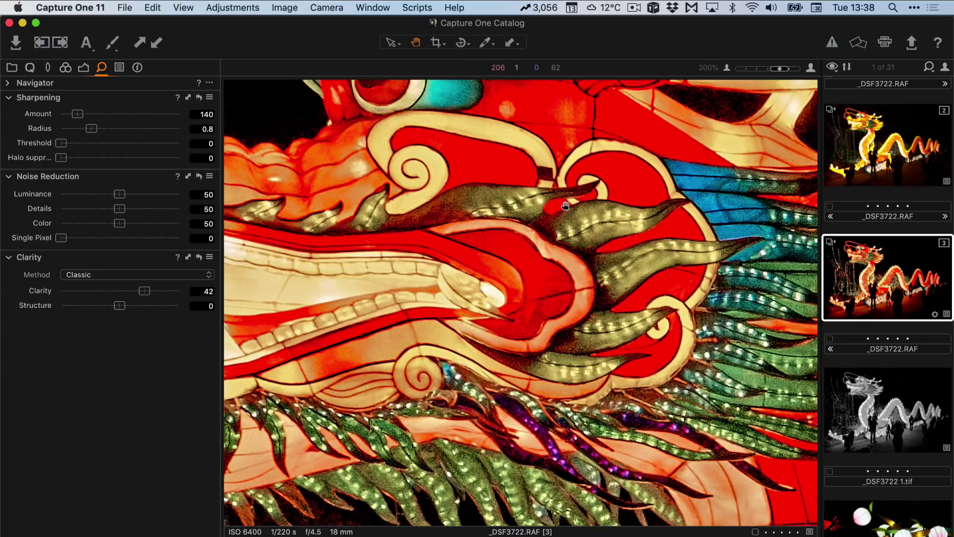
left_click_drag(625, 216, 552, 199)
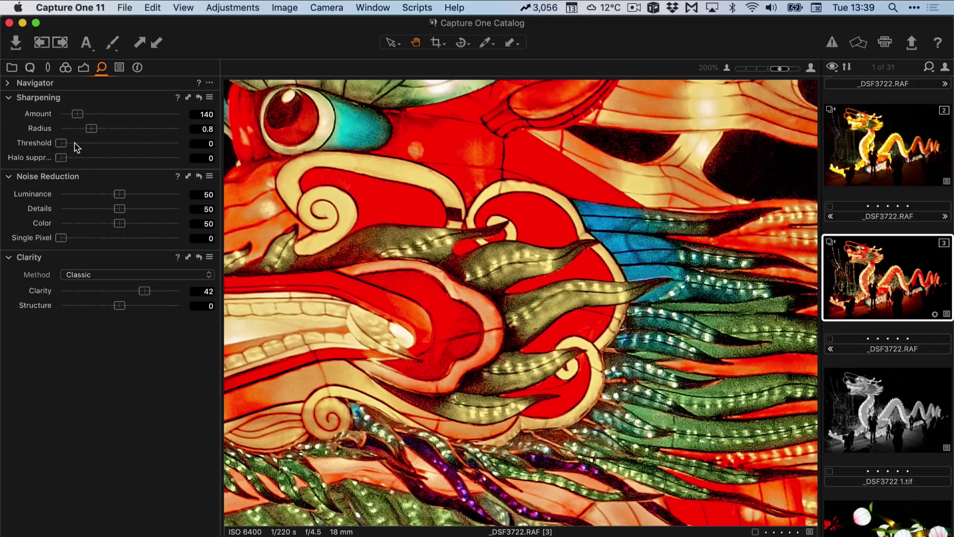
- Set the dragon's sharpening Threshold to 0.2, adjust Luminance noise reduction, and fit the image
left_click_drag(61, 145, 70, 148)
left_click_drag(118, 194, 37, 192)
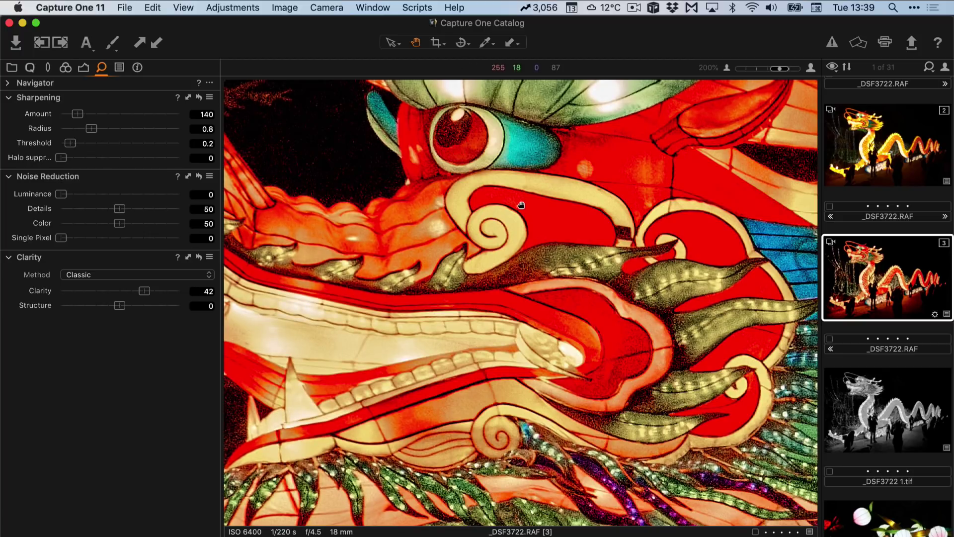
double_click(521, 204)
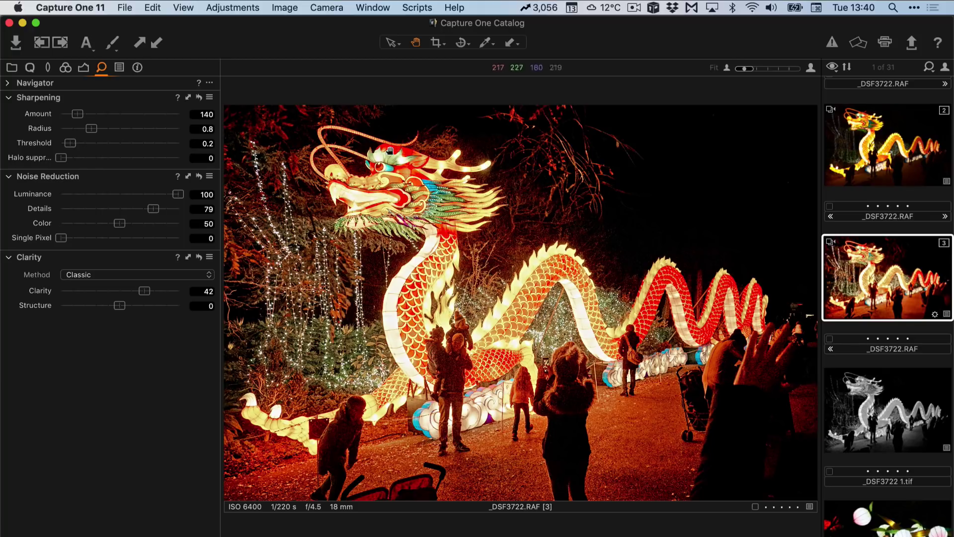
- Open building photo _DSF5210 and set its sharpening Threshold and Luminance noise reduction to 0
scroll(924, 279, "down", 10)
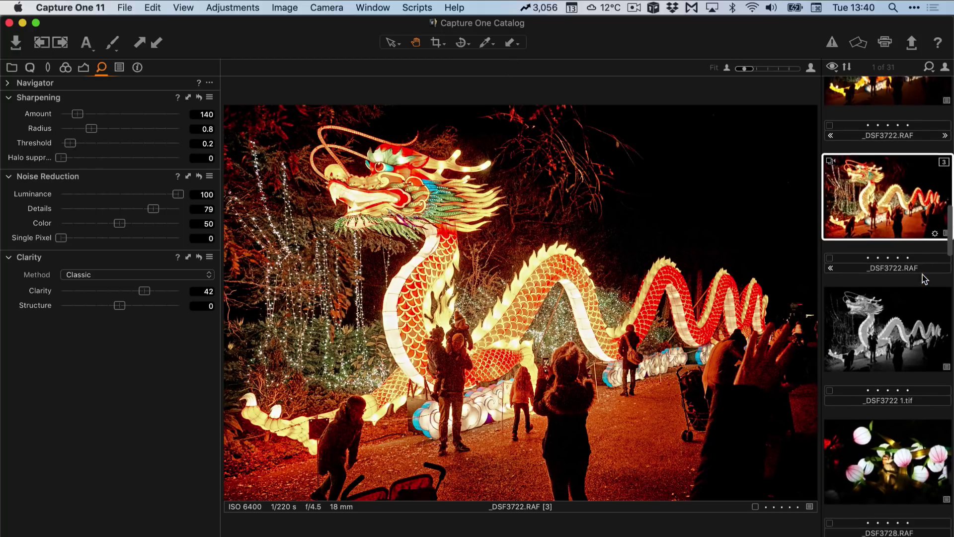
scroll(925, 279, "down", 8)
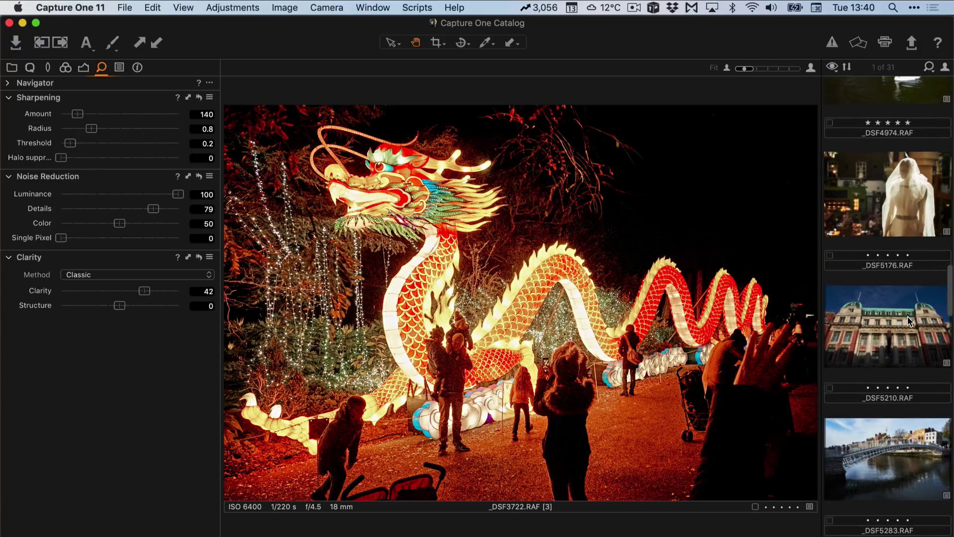
left_click(898, 309)
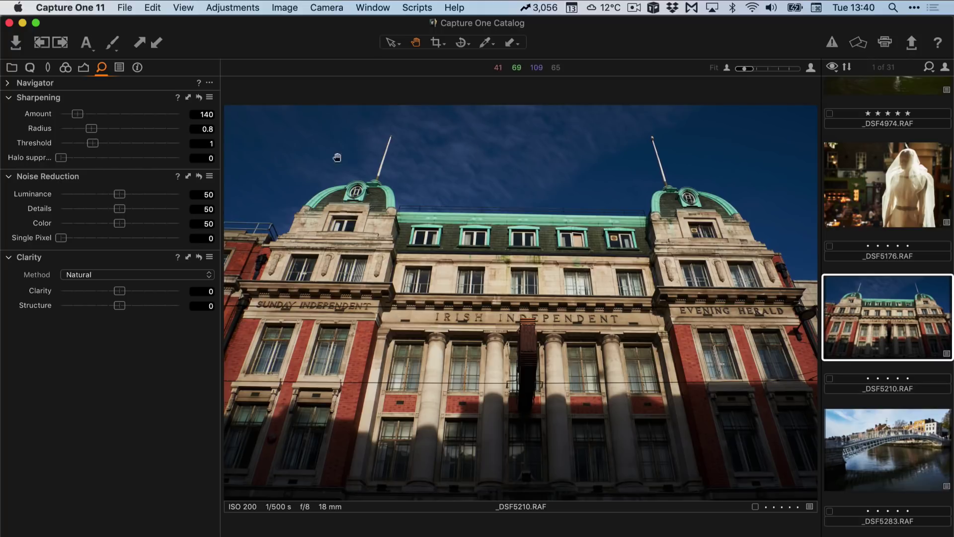
left_click_drag(87, 146, 46, 145)
left_click_drag(121, 195, 4, 195)
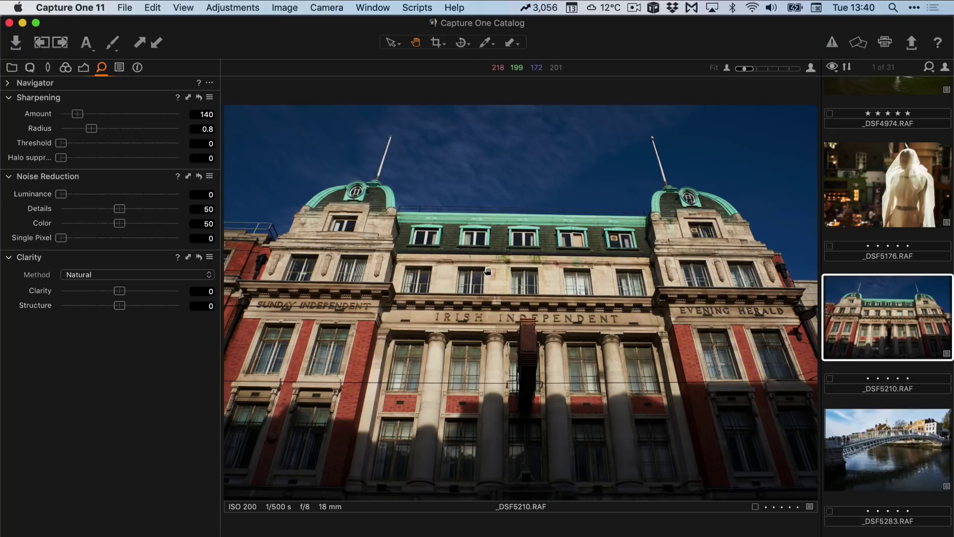